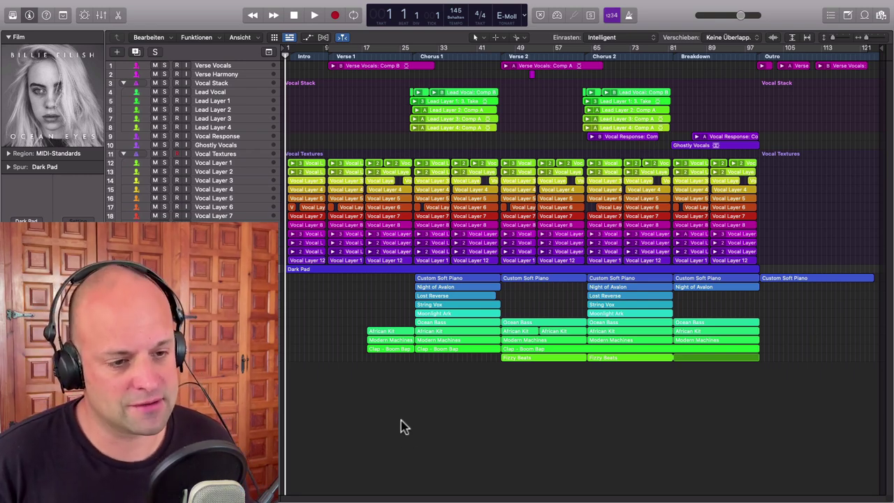
Mute the tracks from Verse Vocals through Ghostly Vocals and play the arrangement from Chorus 2 at bar 64
key("super+Down")
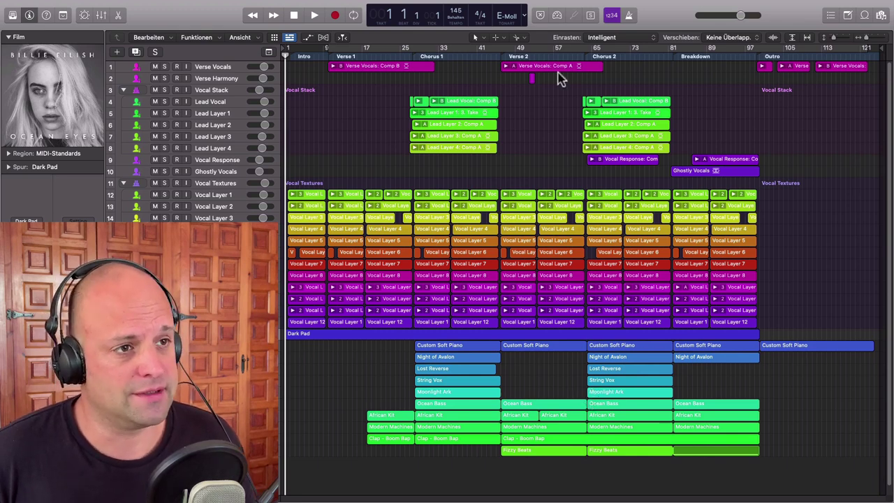
left_click(586, 56)
left_click_drag(156, 67, 152, 175)
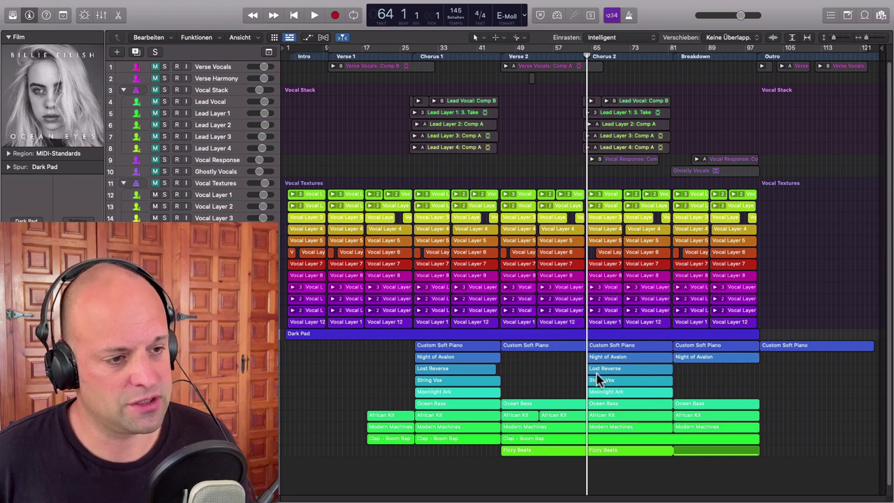
left_click(314, 16)
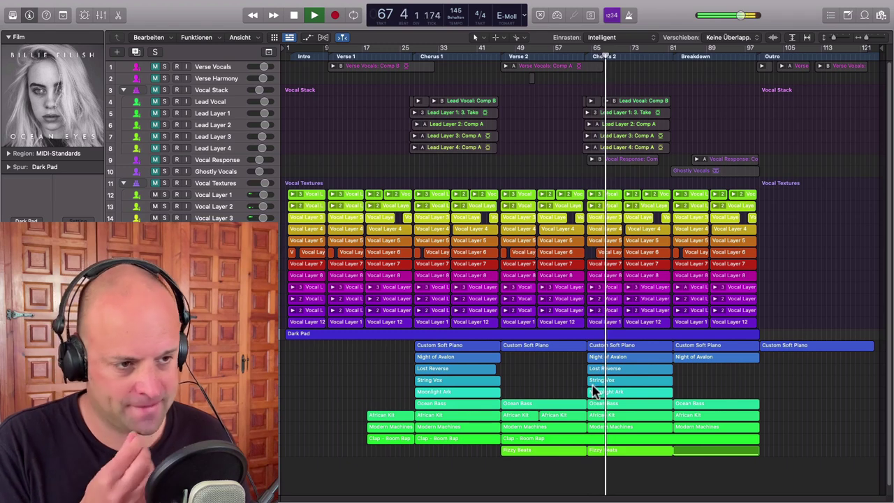
key("space")
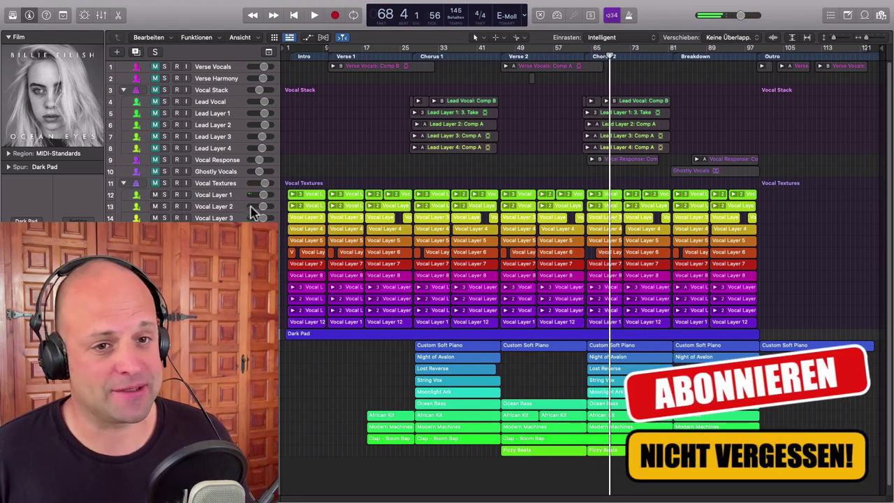
View the mixer briefly and unmute the tracks from Verse Vocals through Ghostly Vocals
key("x")
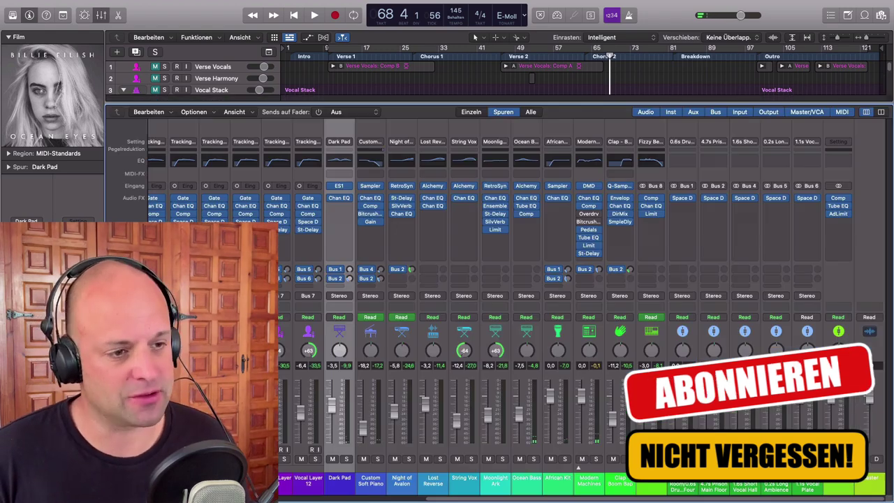
key("x")
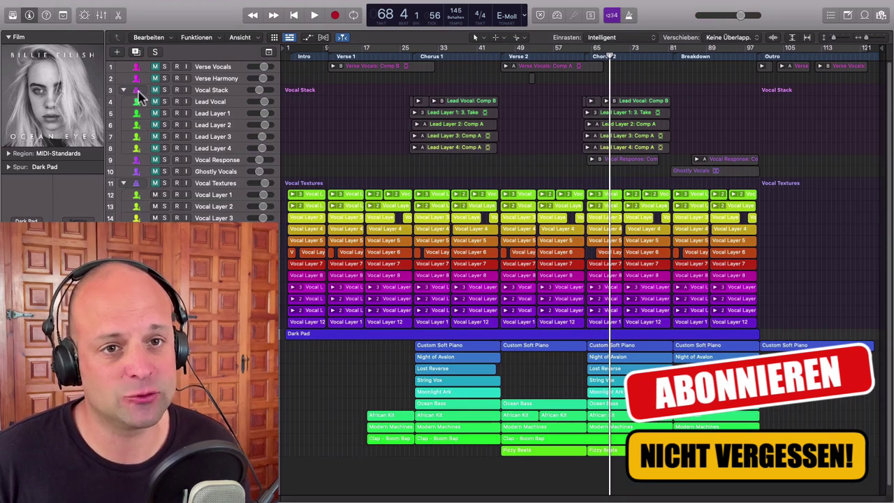
left_click_drag(158, 68, 156, 182)
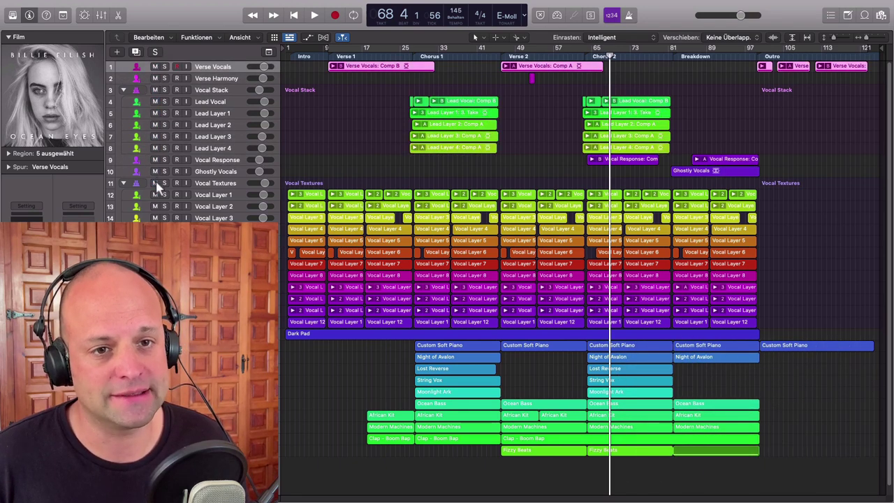
Expand all take folders on the Verse Vocals track to examine the recorded takes, and collapse them again
left_click(334, 67)
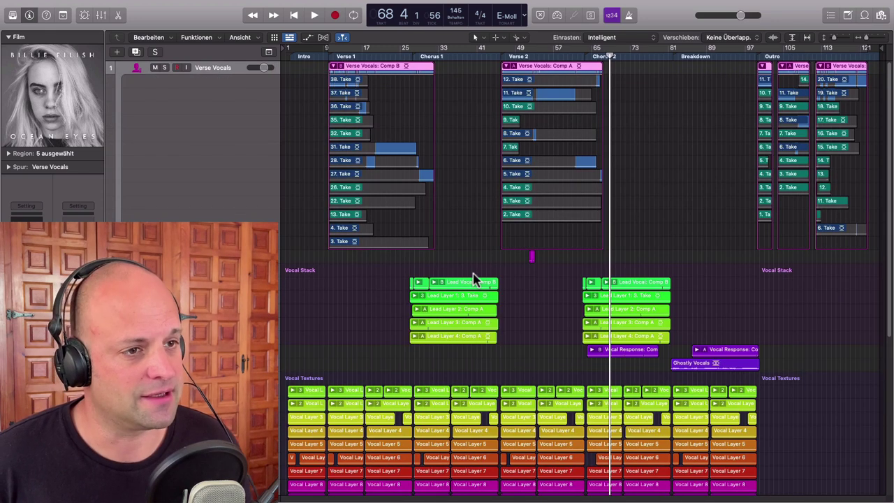
left_click_drag(300, 72, 848, 289)
scroll(792, 311, "up", 1)
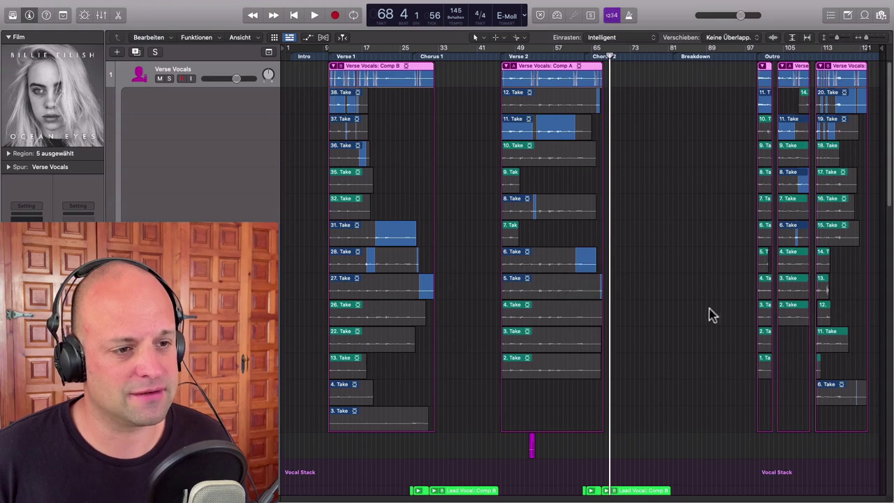
scroll(709, 310, "down", 1)
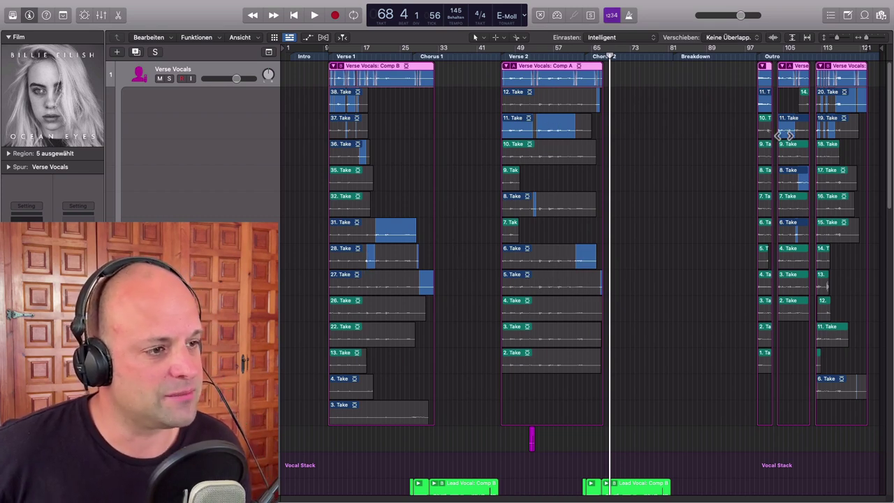
left_click(334, 66)
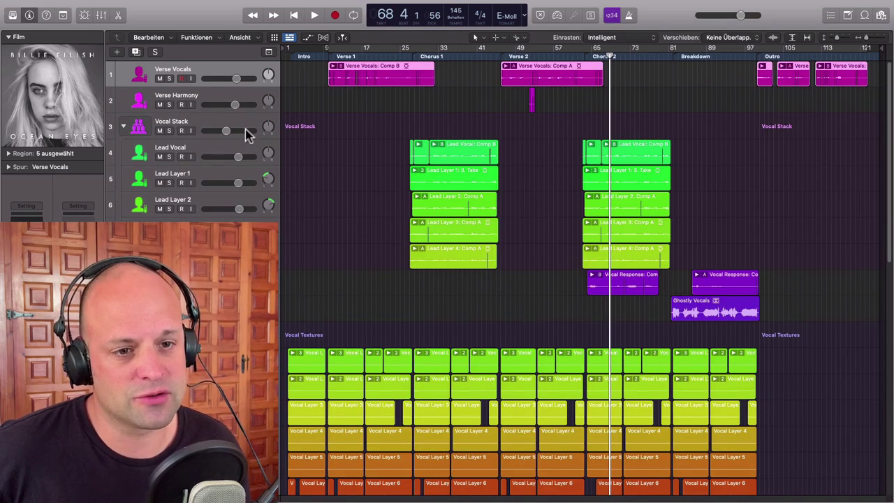
Look over the Vocal Textures layers and inspect the takes of the second Chorus 2 region on Vocal Layer 9
scroll(580, 279, "down", 10)
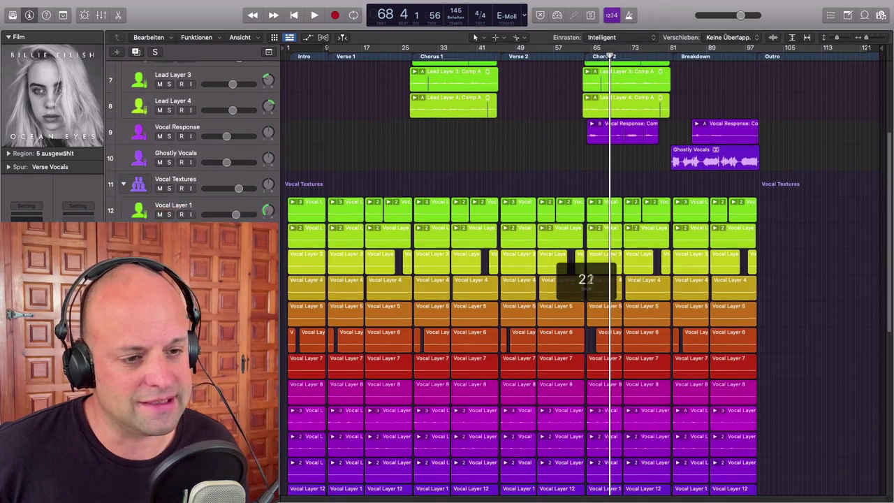
scroll(489, 280, "up", 1)
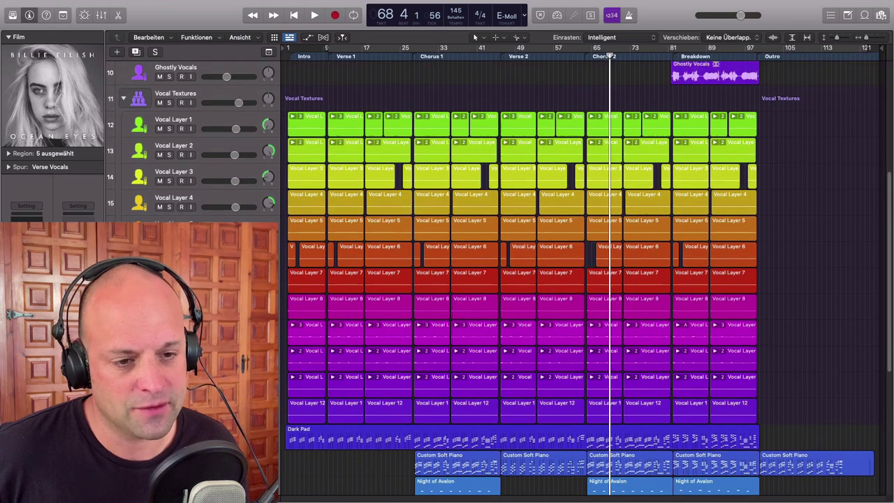
scroll(587, 280, "up", 3)
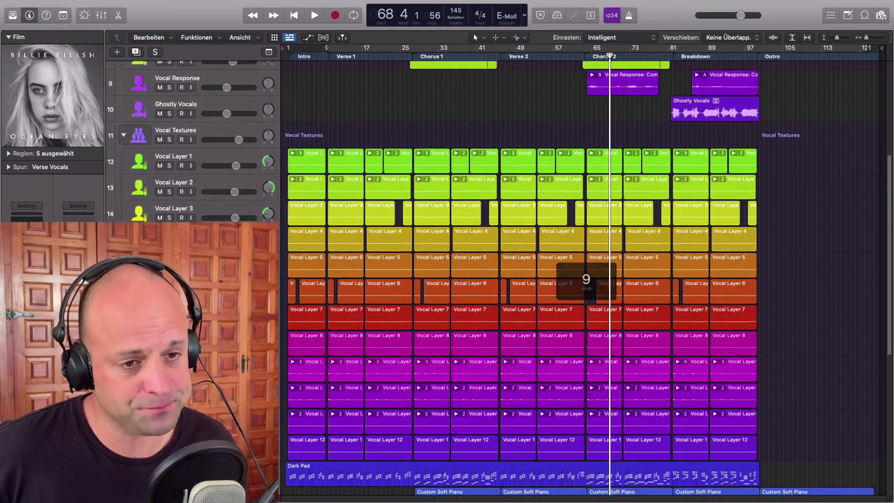
left_click(630, 362)
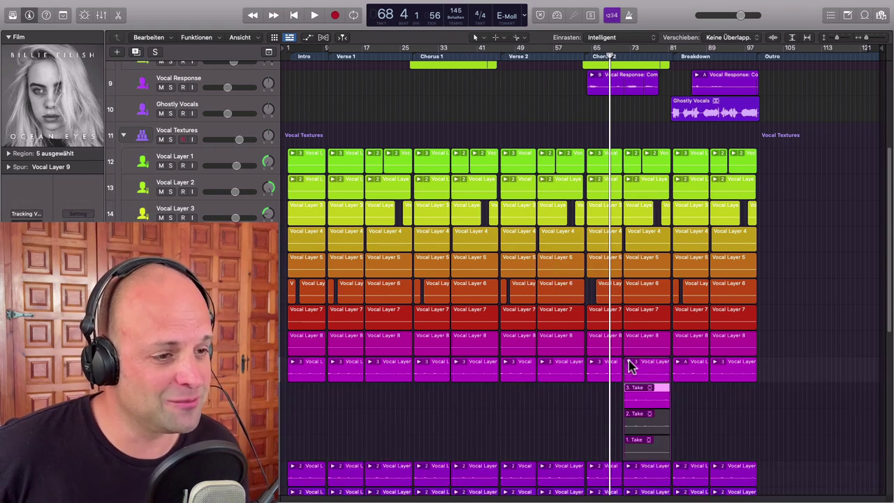
left_click(630, 363)
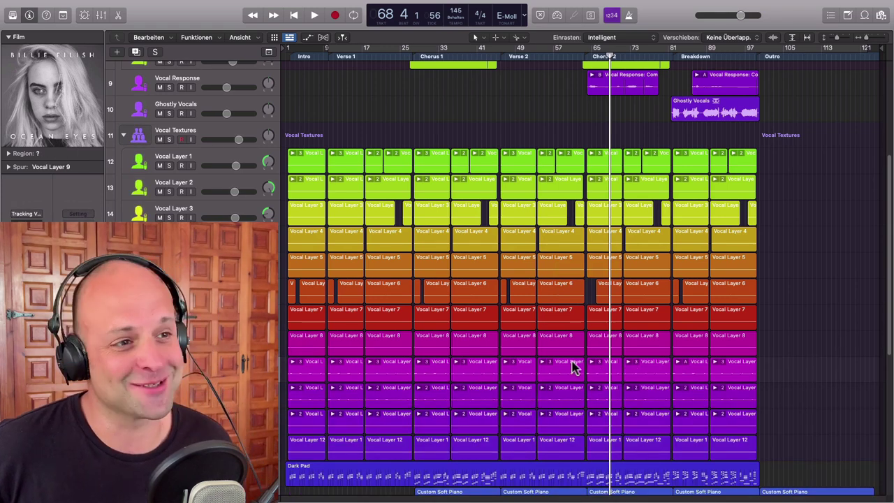
Solo the Verse Vocals track and listen to its ending in the transition to Chorus 2, starting at bar 63
scroll(572, 369, "up", 10)
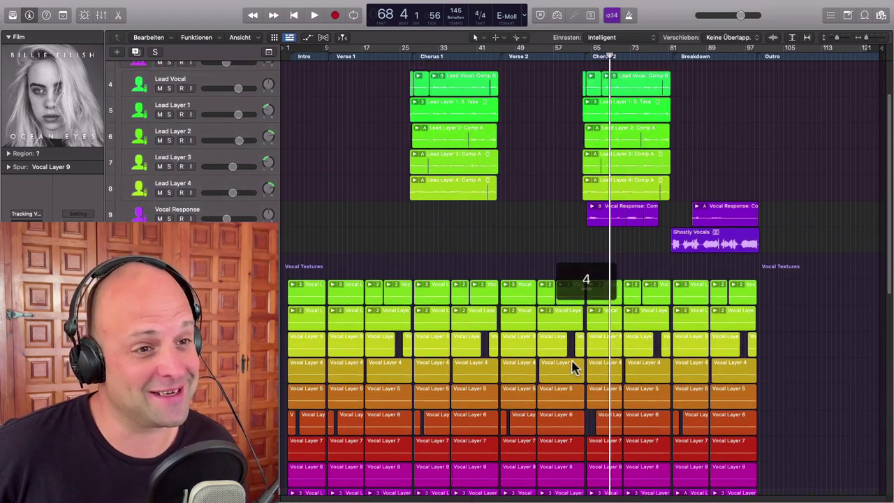
scroll(572, 368, "up", 1)
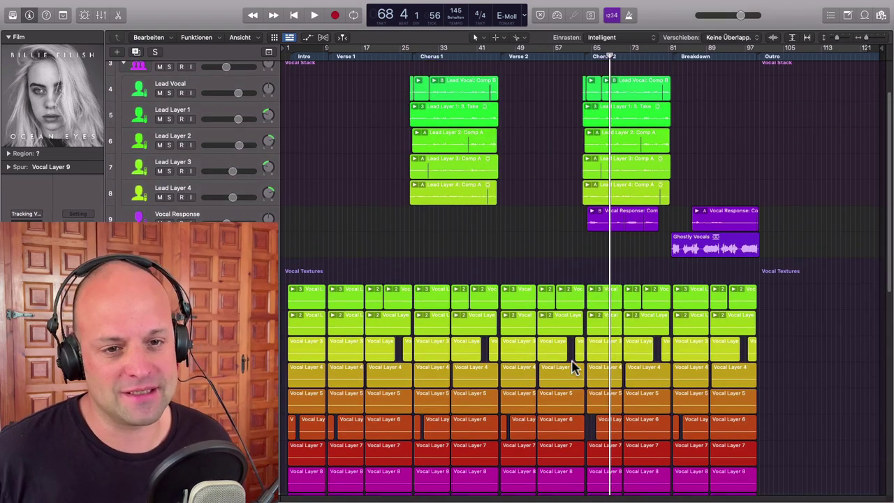
key("super+Up")
key("super+Up")
key("super+Up")
key("super+Up")
key("super+Up")
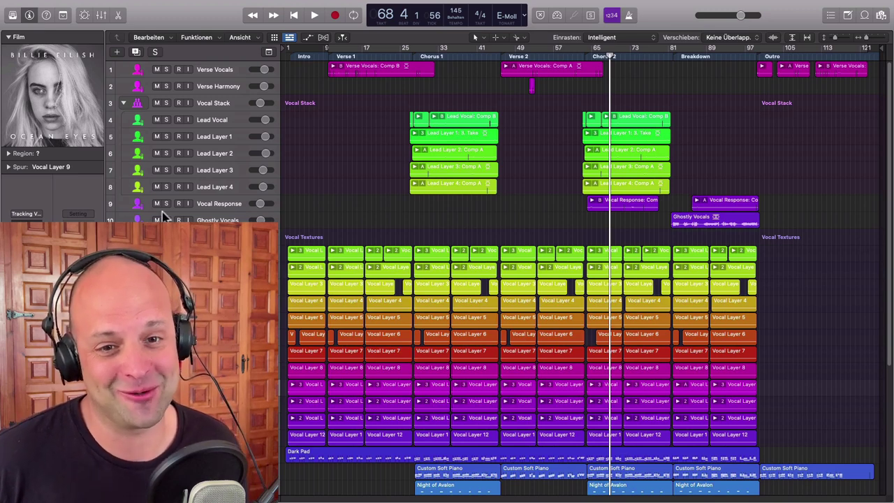
left_click(582, 56)
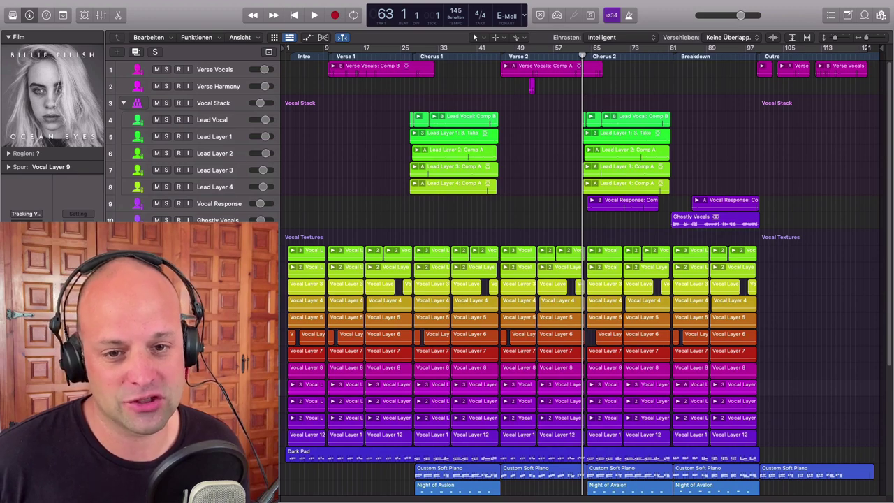
left_click(230, 70)
key("z")
left_click(314, 16)
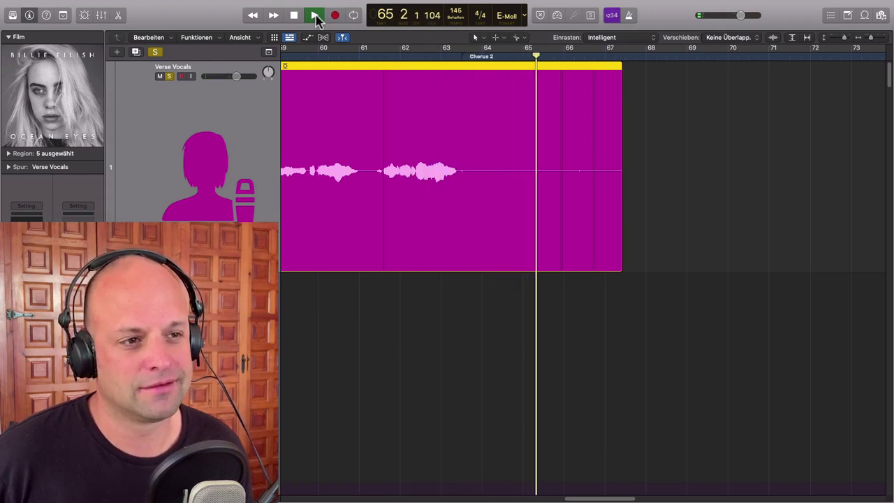
left_click(315, 17)
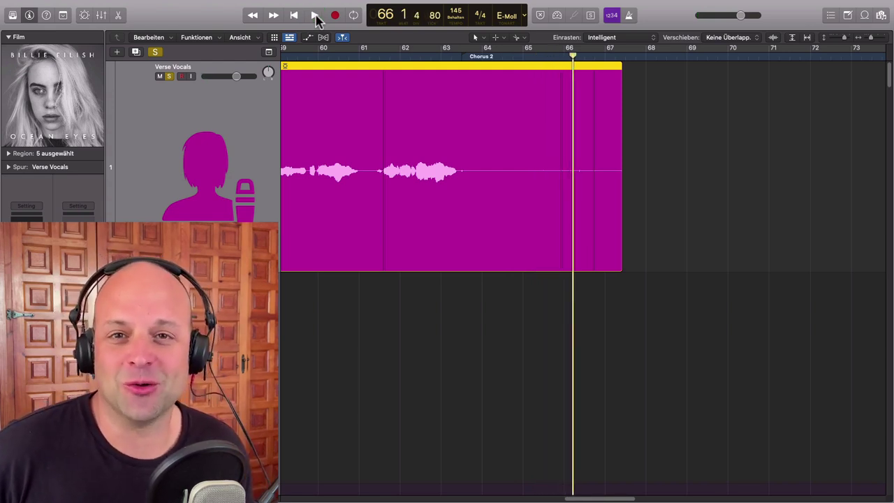
Turn off the solo on Verse Vocals and return to the multi-track arrangement around Verse 2
scroll(346, 102, "down", 5)
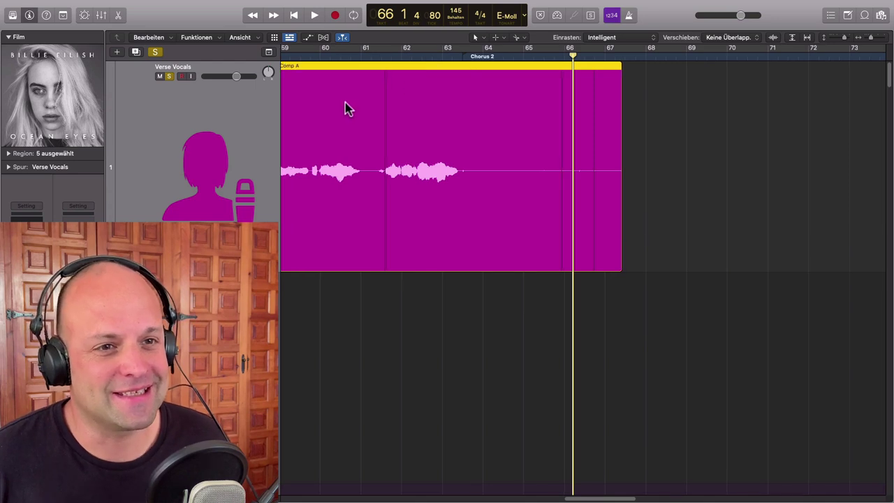
scroll(450, 126, "left", 5)
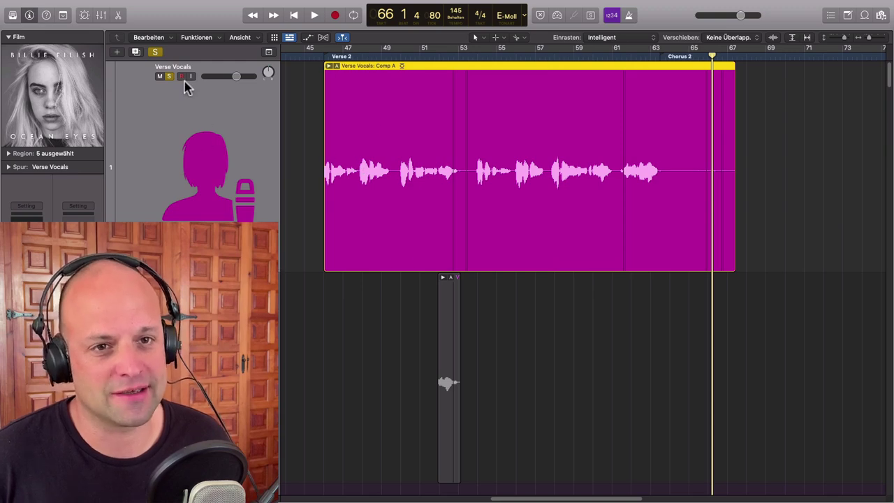
left_click(313, 227, "ctrl+alt")
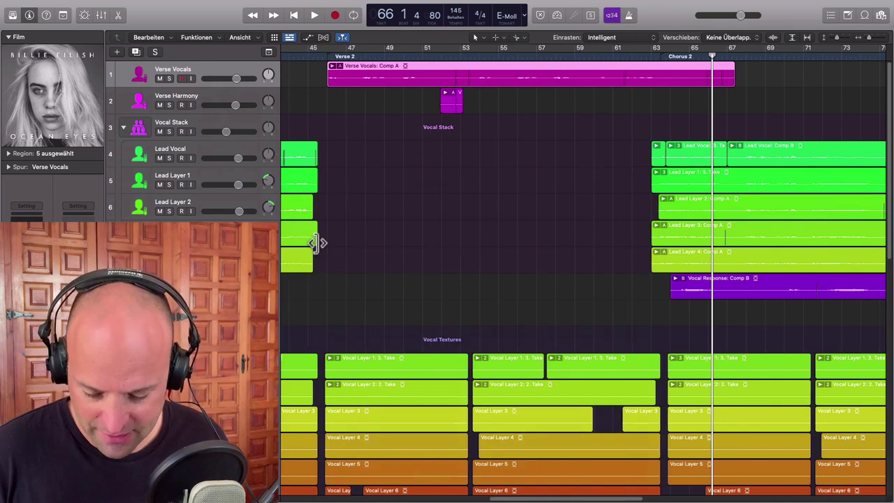
Show the mixer, inspect the Channel EQ curve on the Verse Vocals channel and close the plug-in
key("x")
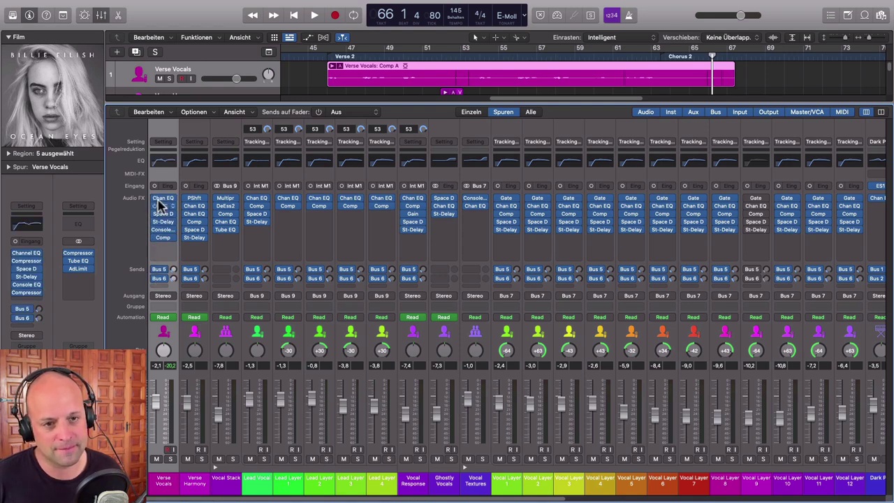
left_click(159, 165)
left_click_drag(559, 166, 633, 156)
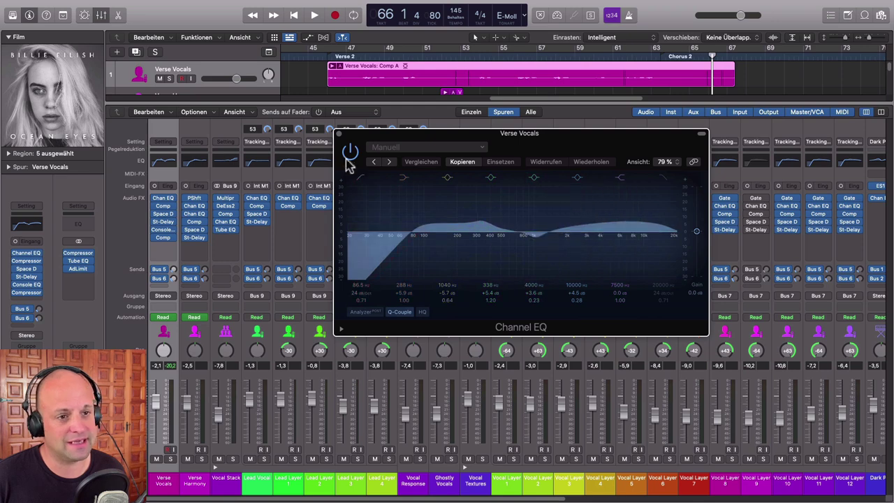
left_click(340, 134)
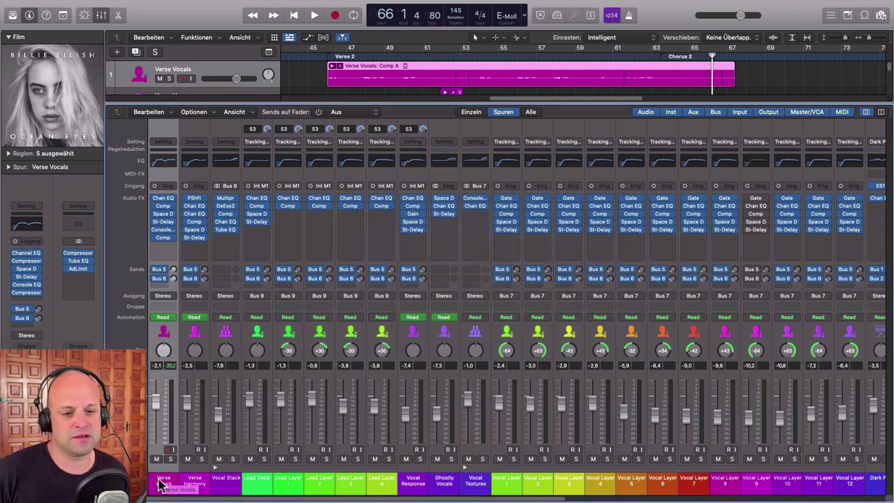
Review the Verse Harmony and Vocal Response channel strips and inspect the Vocal Response Channel EQ
left_click(195, 481)
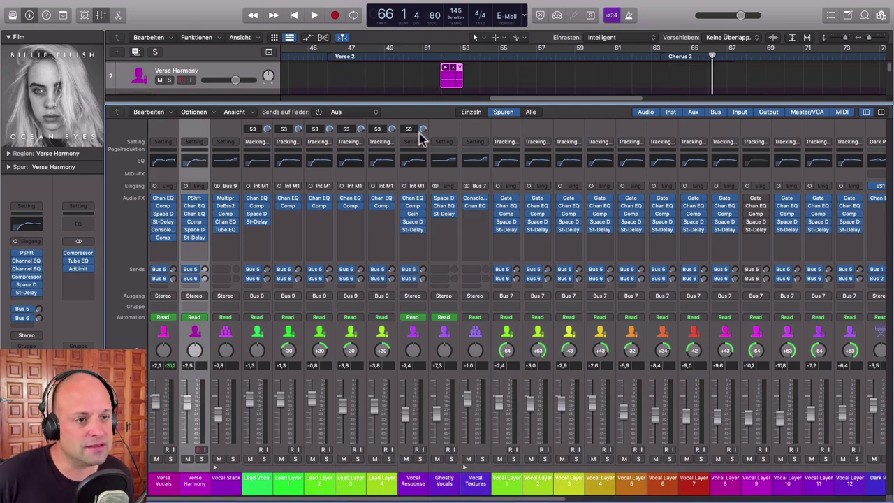
left_click(413, 481)
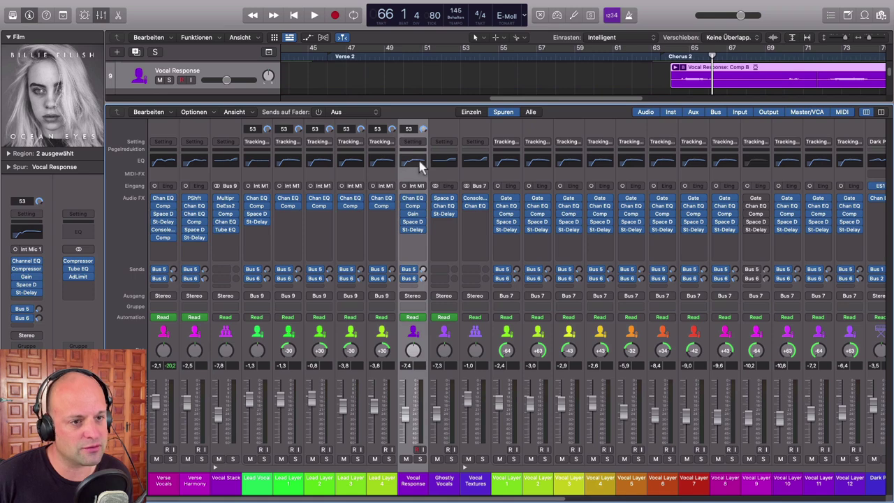
left_click(421, 166)
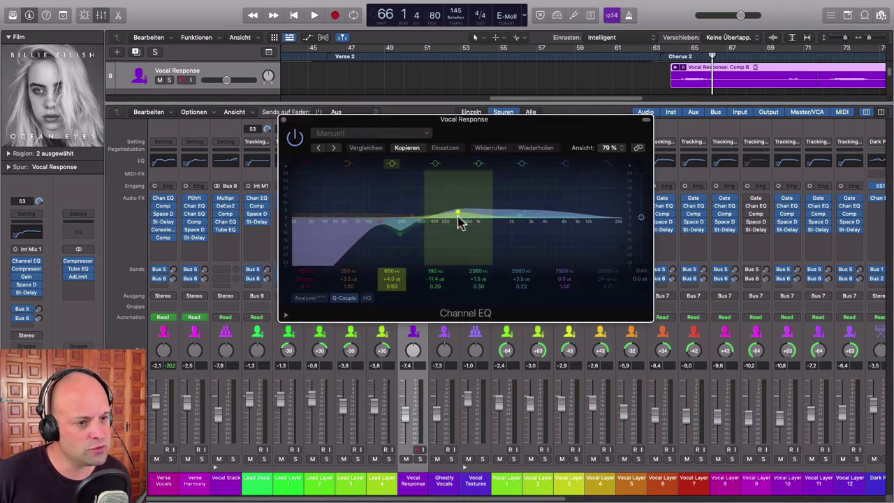
left_click(284, 122)
Examine the Vocal Layer channel strips in the mixer and select the Vocal Textures stack to view its effects
scroll(450, 478, "right", 5)
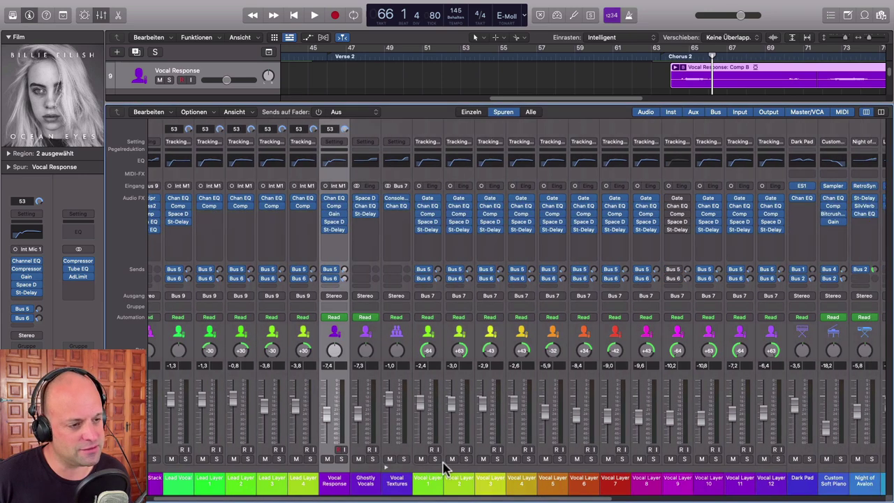
scroll(442, 470, "right", 3)
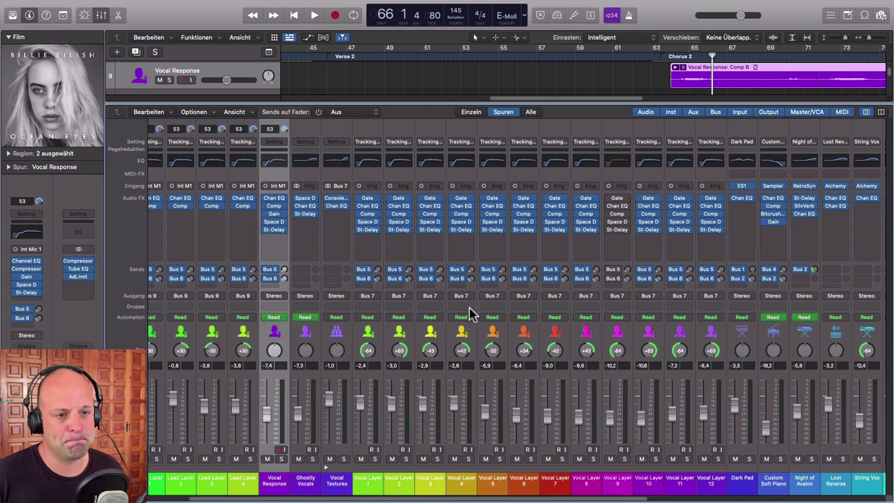
left_click(338, 482)
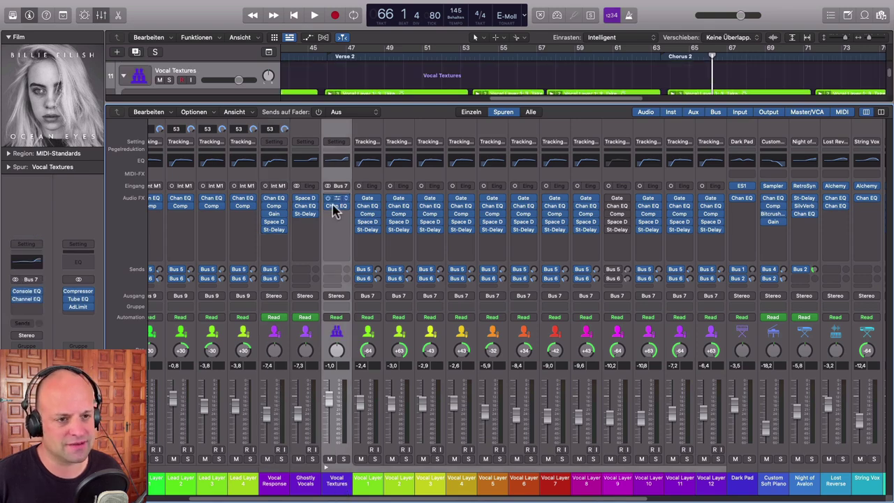
scroll(392, 356, "right", 3)
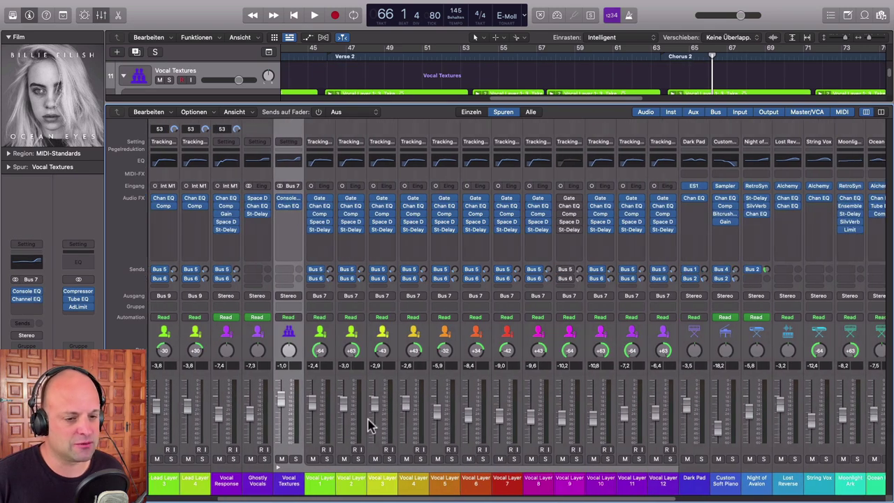
Collapse the Vocal Textures stack and view the Stereo Out channel's Compressor and Vintage Tube EQ side by side
left_click(283, 470)
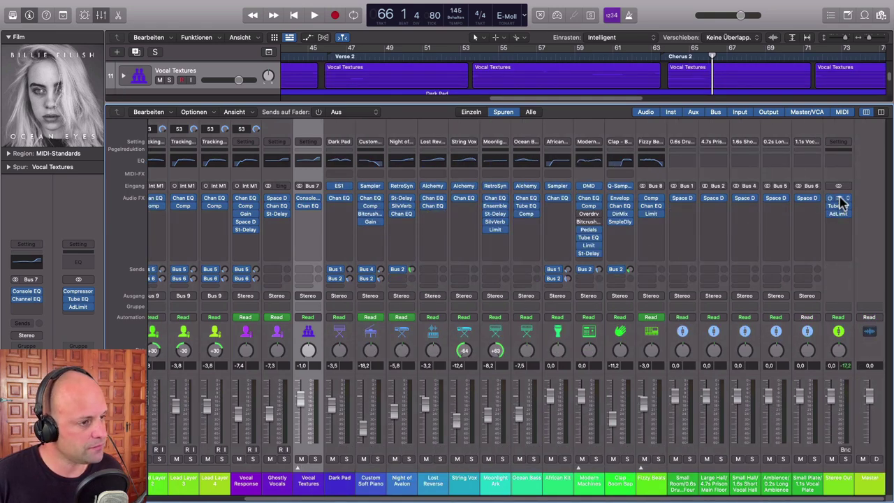
left_click(843, 203)
left_click_drag(507, 131, 349, 118)
left_click(838, 205)
left_click_drag(649, 139, 698, 111)
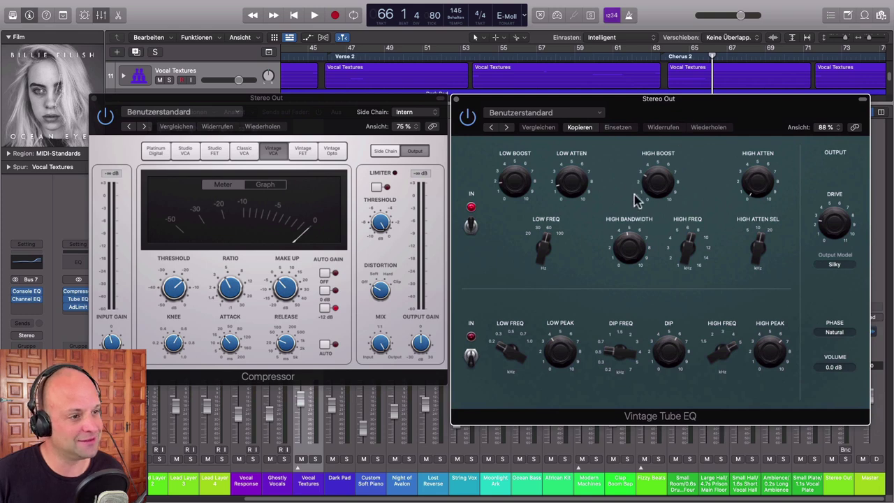
Close the Vintage Tube EQ, bring the Stereo Out Compressor to the middle for inspection and close it
left_click(455, 100)
left_click_drag(323, 112, 518, 112)
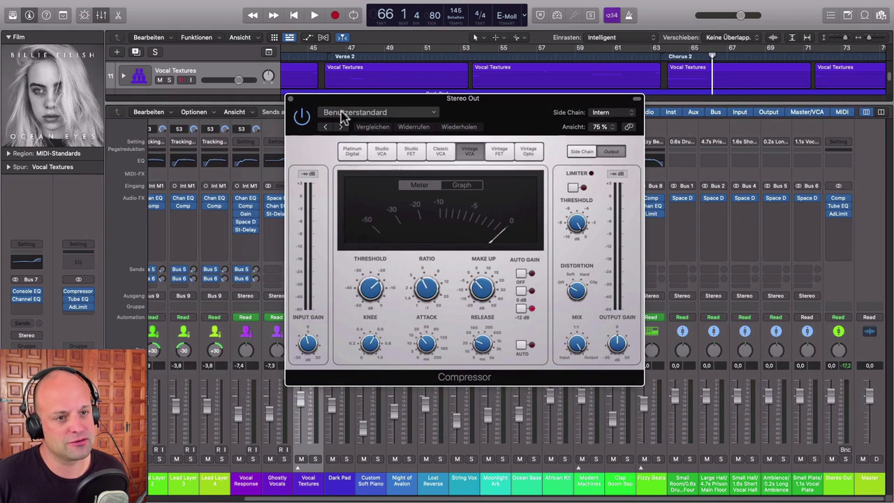
left_click(290, 99)
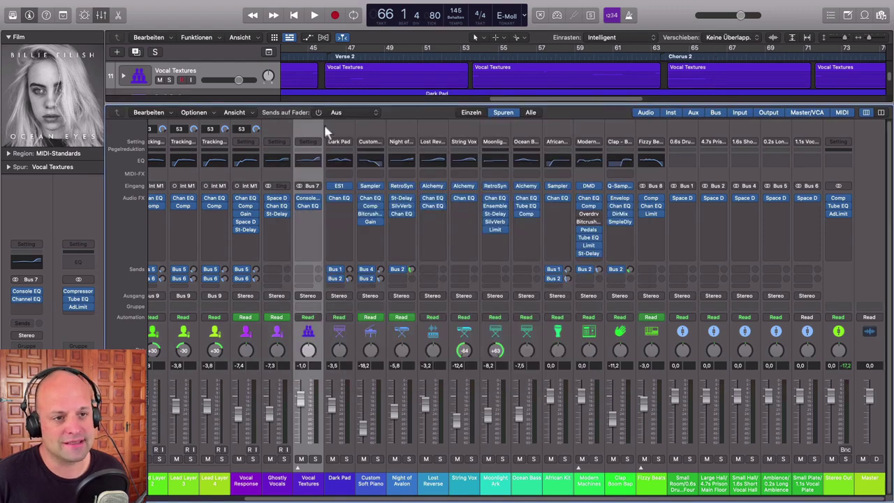
Hide the mixer to show the full arrangement and inspect the Dark Pad and Night of Avalon tracks
key("x")
left_click(369, 278, "ctrl+alt")
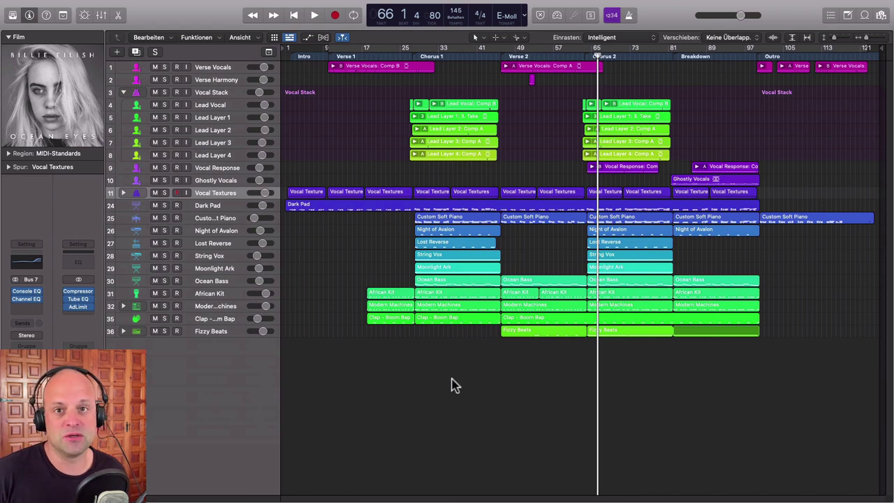
left_click(222, 207)
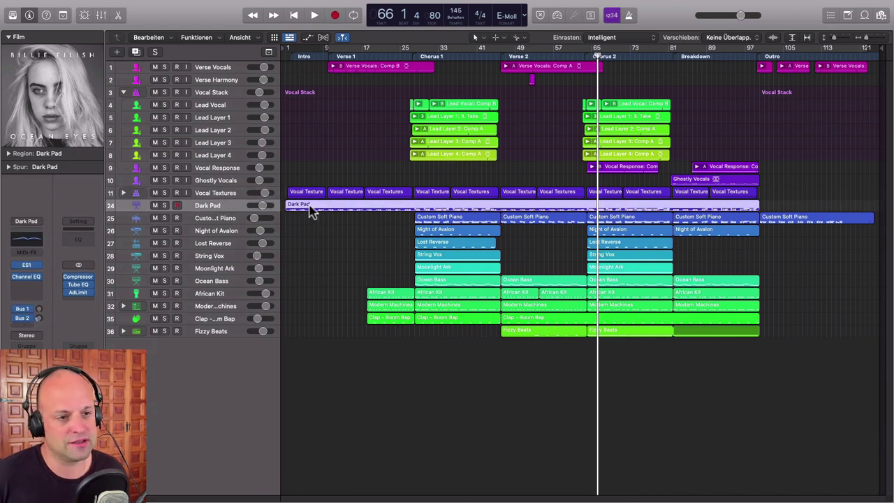
left_click(232, 234)
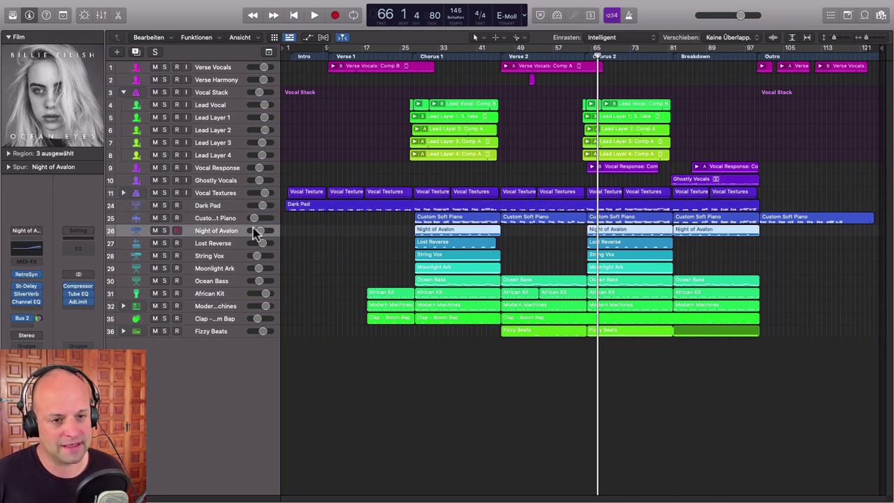